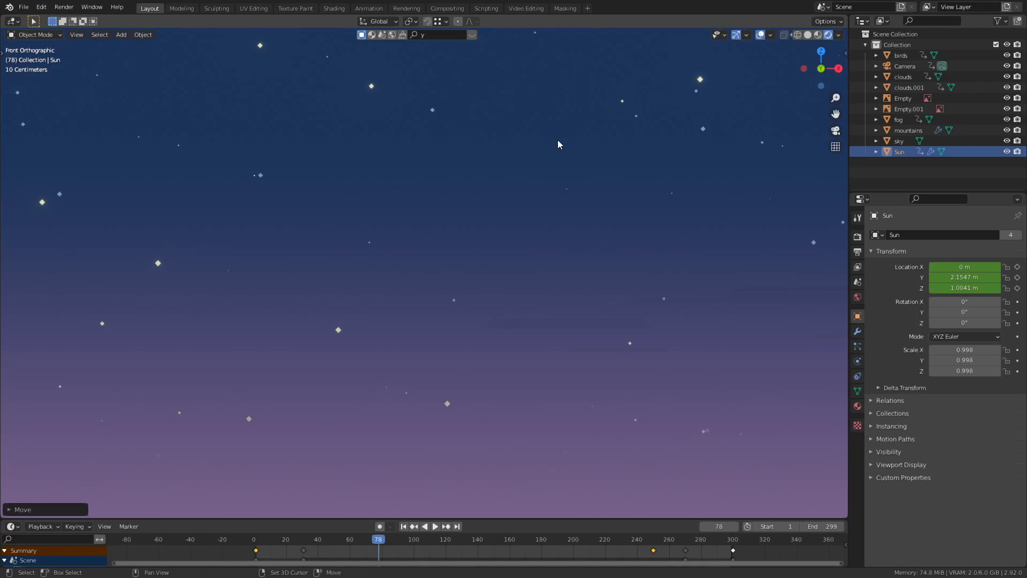
middle_click_drag(558, 140, 506, 482, "shift")
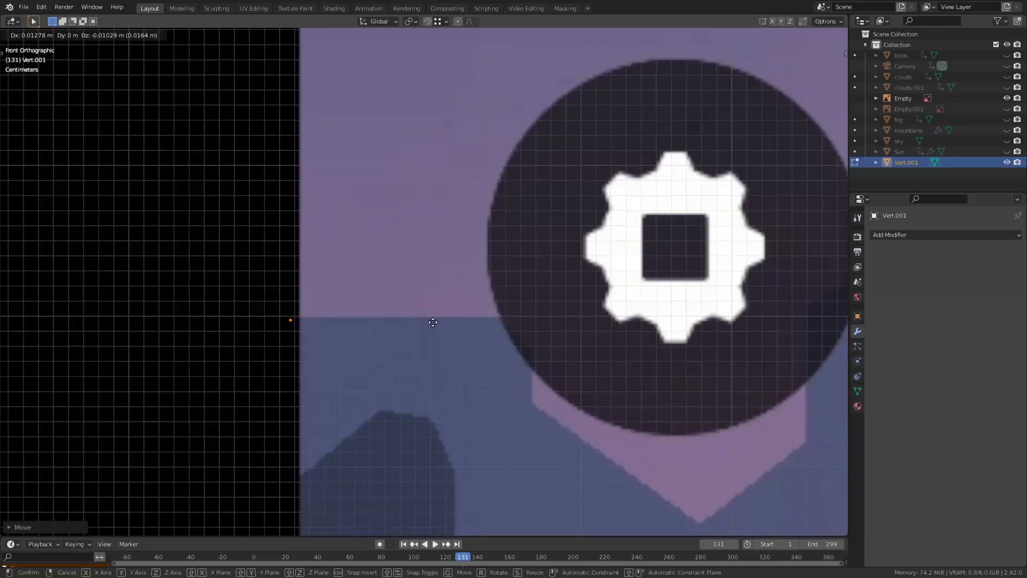
scroll(697, 325, "down", 3)
middle_click_drag(856, 299, 665, 355, "shift")
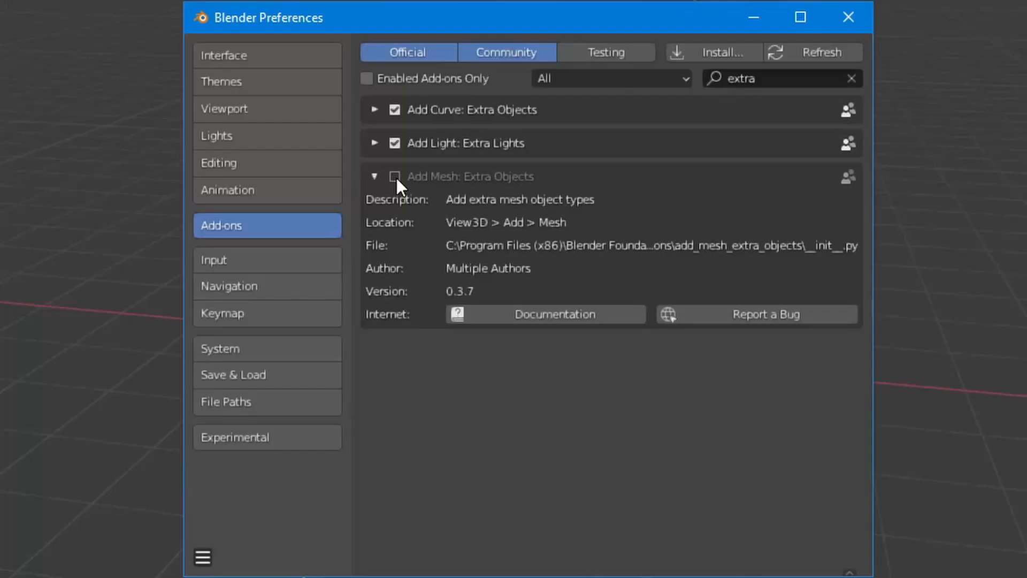
Enable the Add Mesh: Extra Objects add-on and add a single vertex to the scene.
left_click(395, 176)
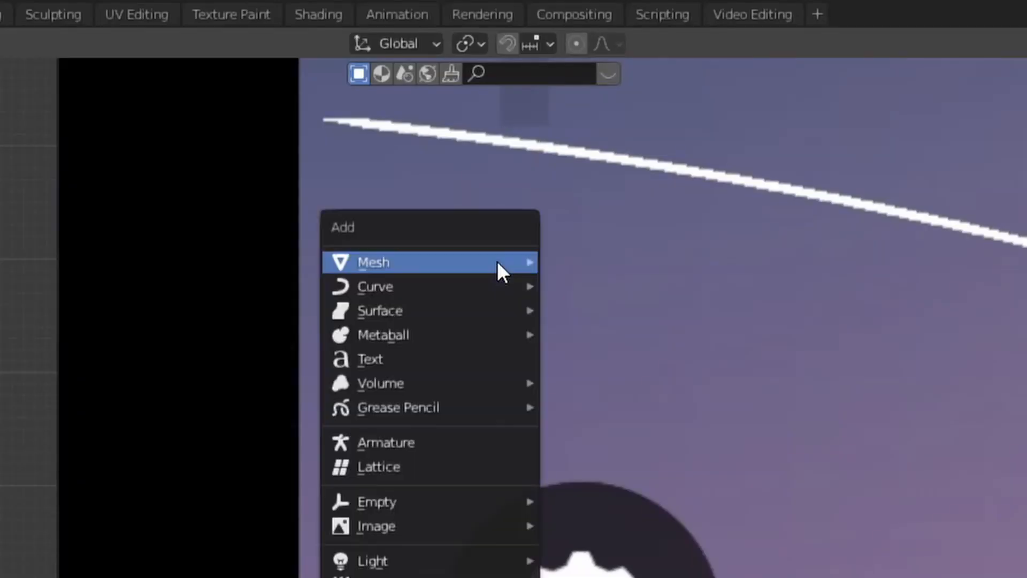
mouse_move(497, 261)
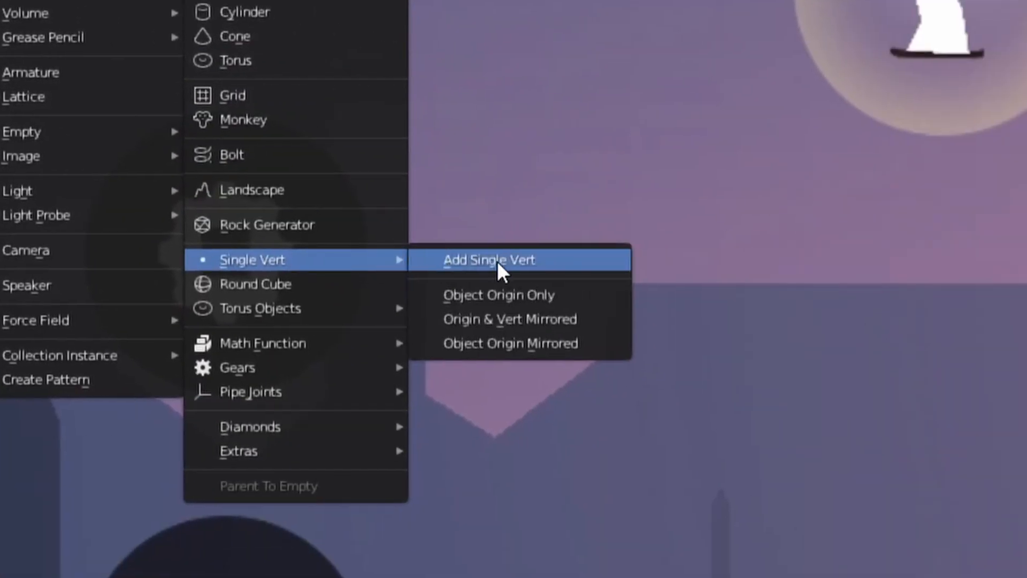
left_click(658, 266)
Extrude the vertex point by point along the distant mountain skyline in the reference image.
key("g")
key("x")
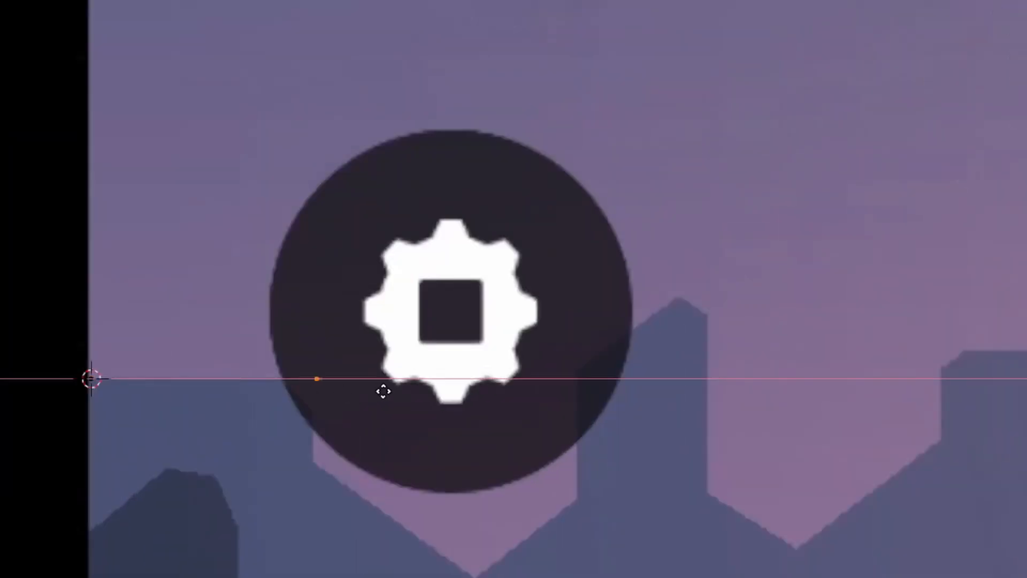
left_click(382, 391)
key("e")
key("z")
left_click(374, 478)
key("e")
left_click(560, 577)
key("e")
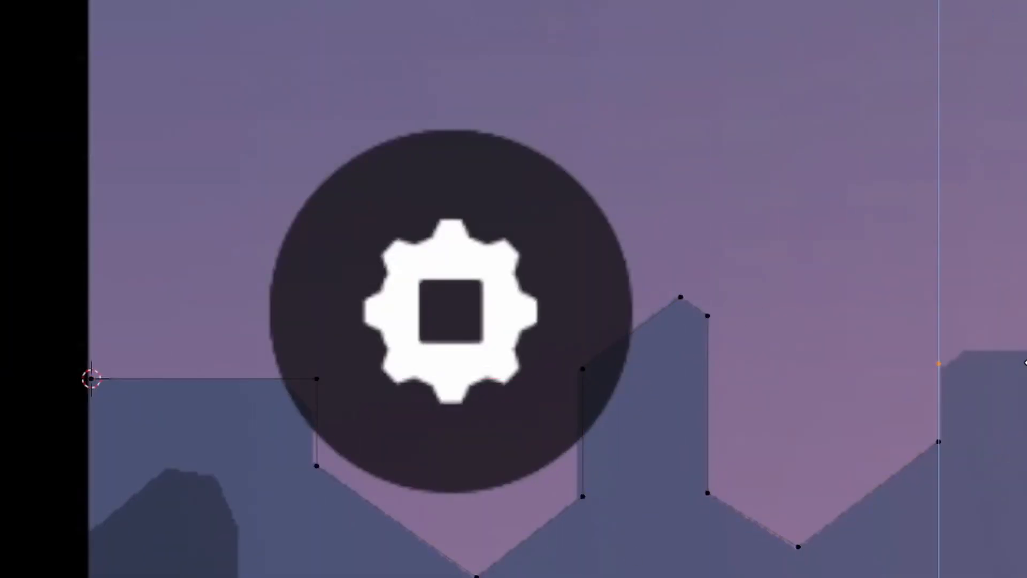
left_click(1026, 363)
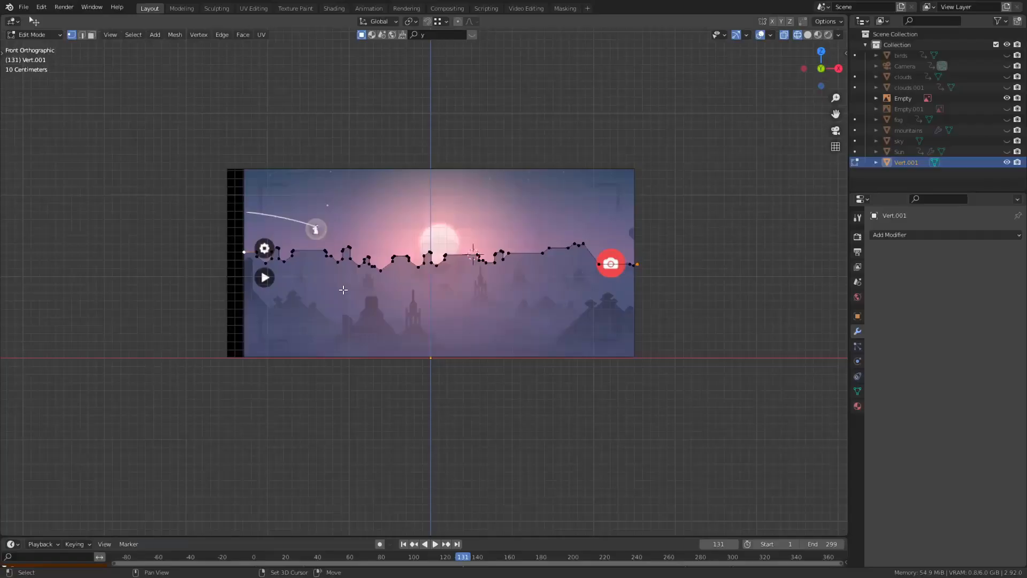
Extrude the skyline's two end vertices down below the image, level them in Z, and fill the closed outline with a face.
scroll(342, 289, "up", 1)
key("e")
key("z")
left_click(376, 427)
key("s")
key("z")
key("0")
key("Return")
key("f")
key("a")
key("f")
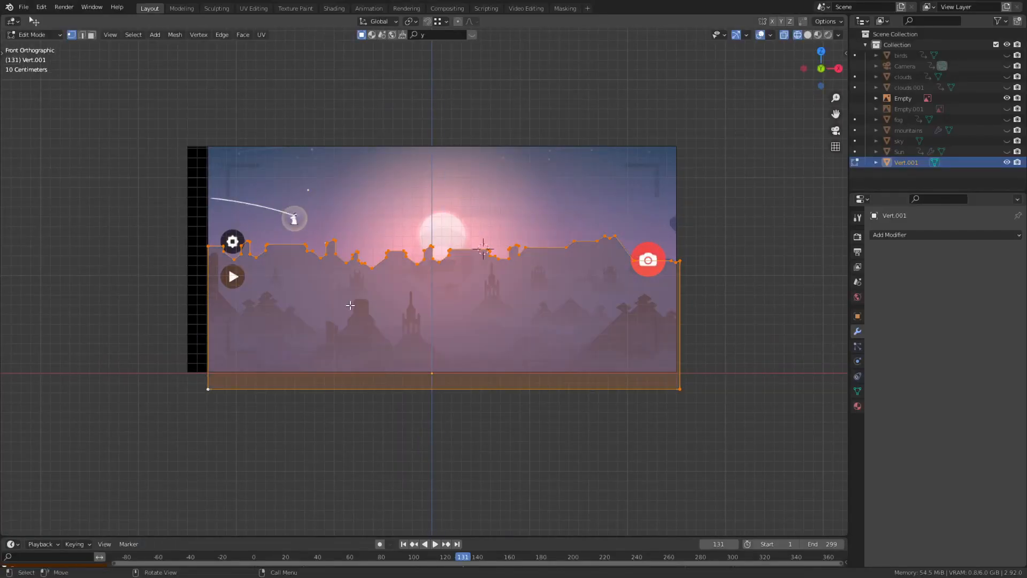
Cut the three window shapes out of the castle tower mesh and delete the separate window objects.
middle_click_drag(349, 305, 380, 288)
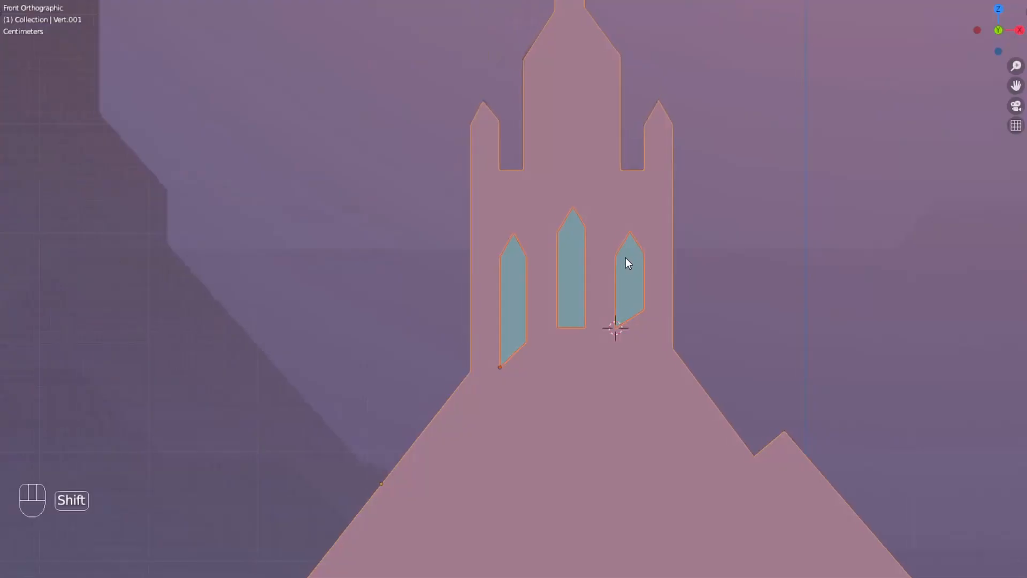
key("Tab")
key("F3")
key("Return")
key("Tab")
middle_click_drag(624, 257, 578, 270)
key("x")
left_click(593, 299)
key("Tab")
key("x")
left_click(588, 358)
key("KP_1")
key("Tab")
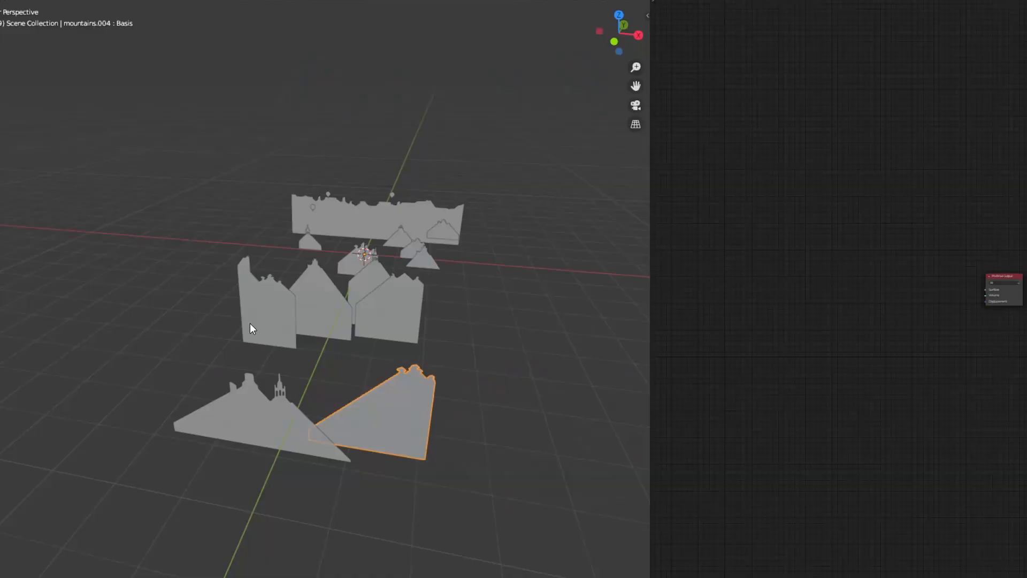
Select all the mountain and balloon shapes and show the scene rendered through the camera.
left_click_drag(114, 146, 553, 497)
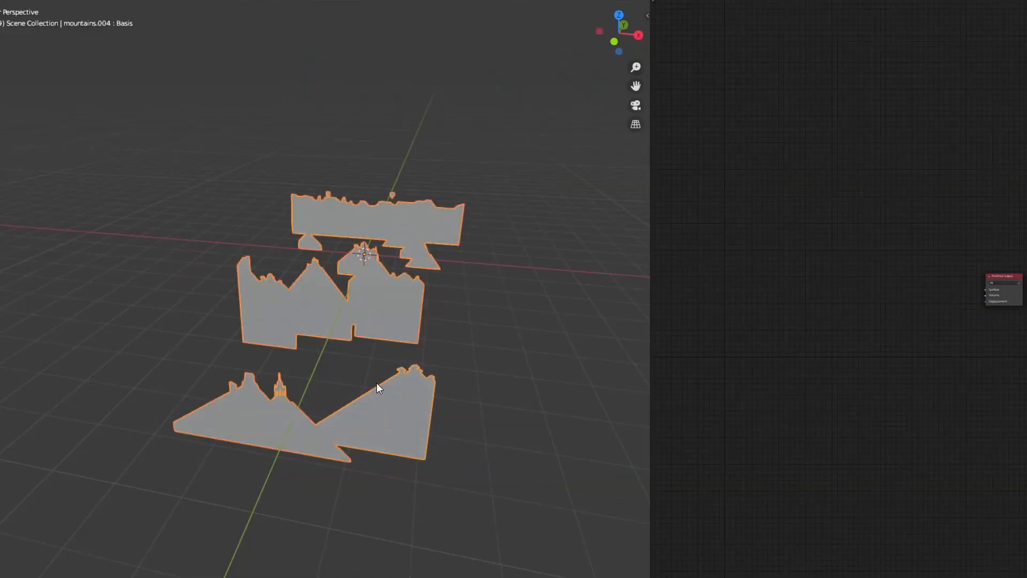
key("KP_0")
key("shift+z")
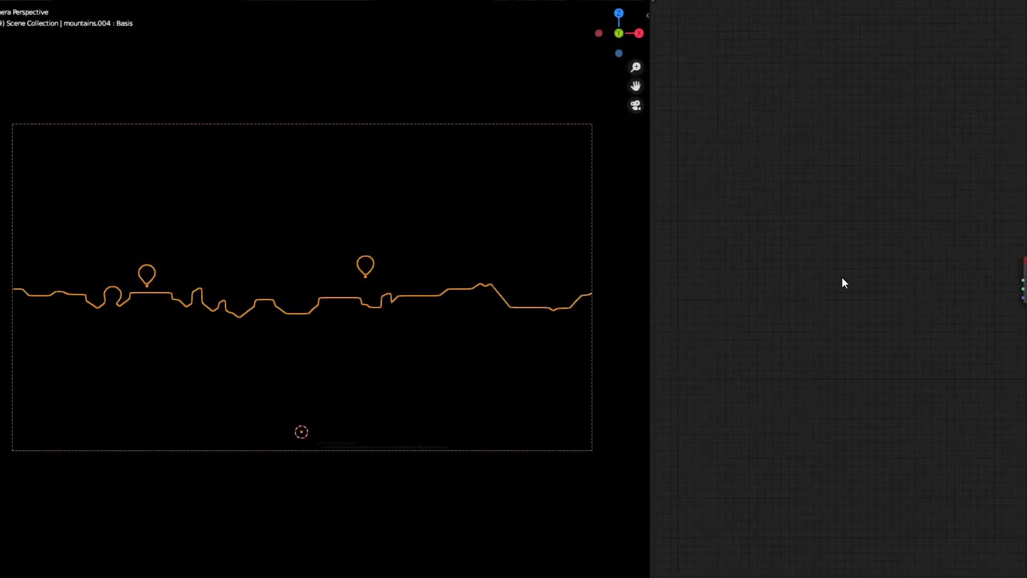
Add a Camera Data node to the mountain material and preview its View Z Depth output.
key("shift+a")
type("scam")
key("Return")
left_click(748, 255)
scroll(797, 255, "up", 3)
left_click(799, 257, "ctrl+shift")
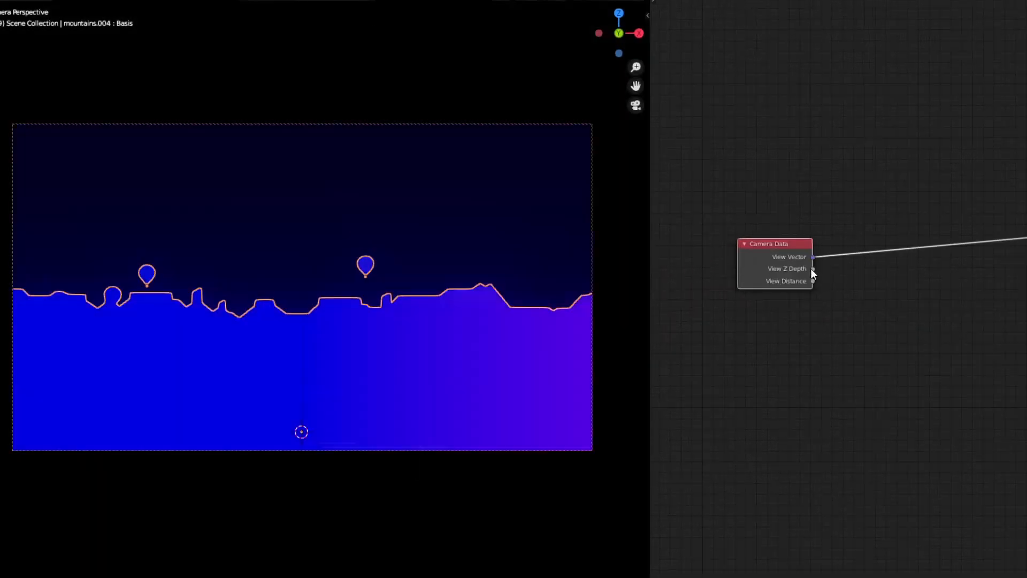
left_click(811, 269, "ctrl+shift")
Insert a Math node after View Z Depth, set it to Power, and set its exponent to -0.990.
middle_click_drag(816, 287, 790, 293)
key("shift+a")
type("smath")
key("Return")
left_click(877, 254)
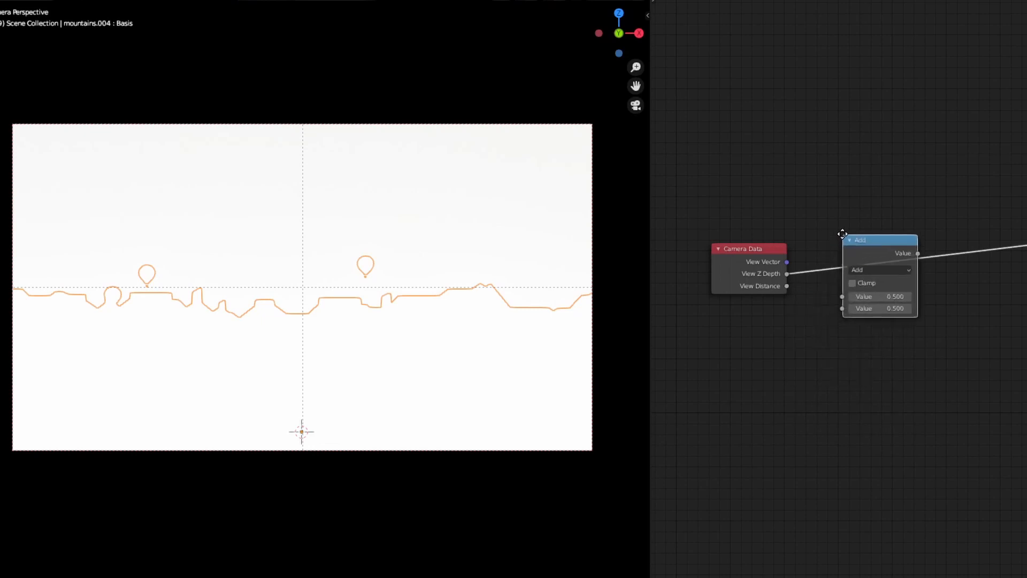
left_click(868, 269)
left_click(557, 364)
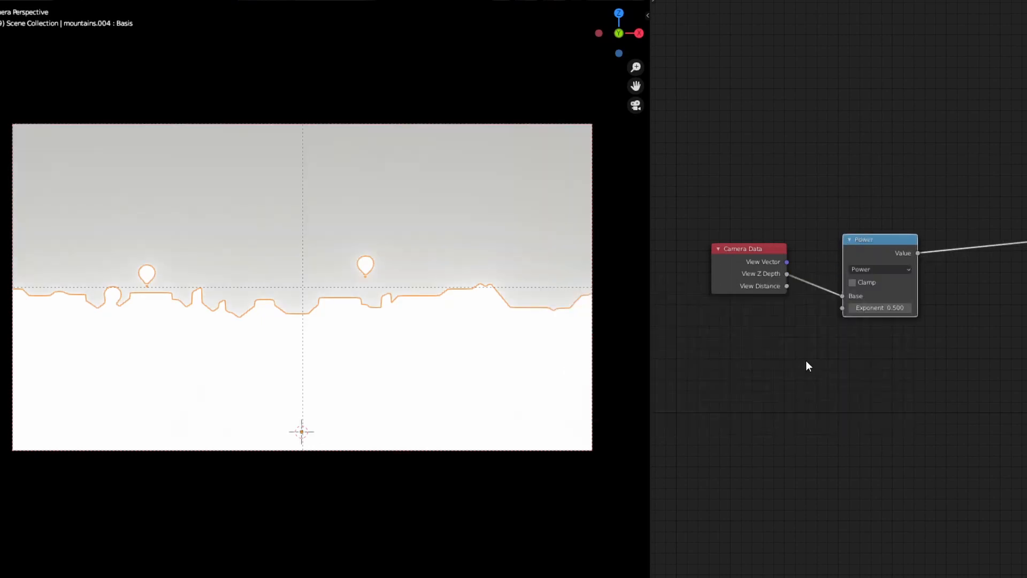
left_click_drag(880, 308, 810, 308)
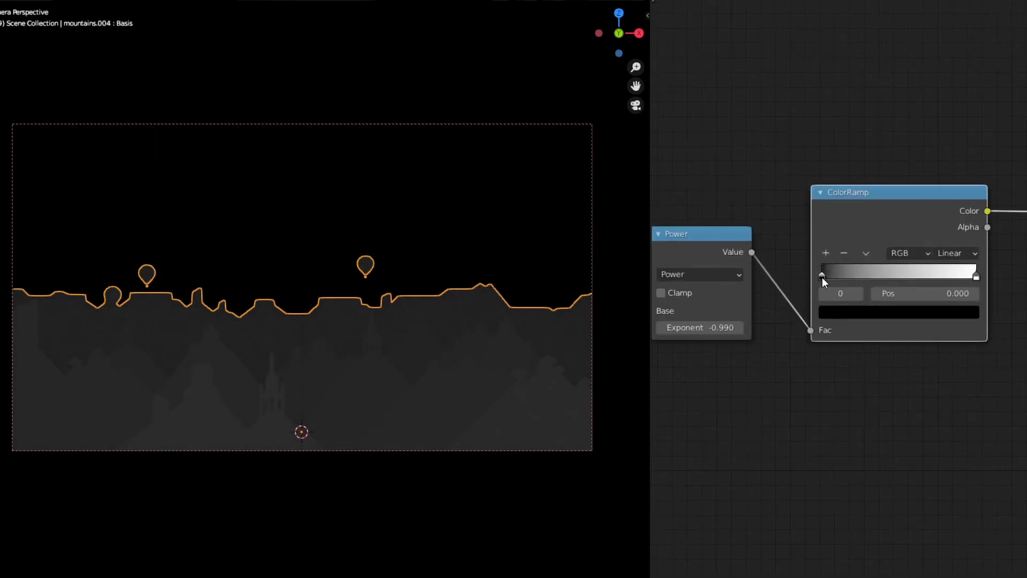
Narrow the depth ColorRamp with its black stop at 0.023, and bring the second ColorRamp's stops inward with white at 0.795.
left_click_drag(821, 277, 824, 277)
left_click_drag(974, 277, 836, 294)
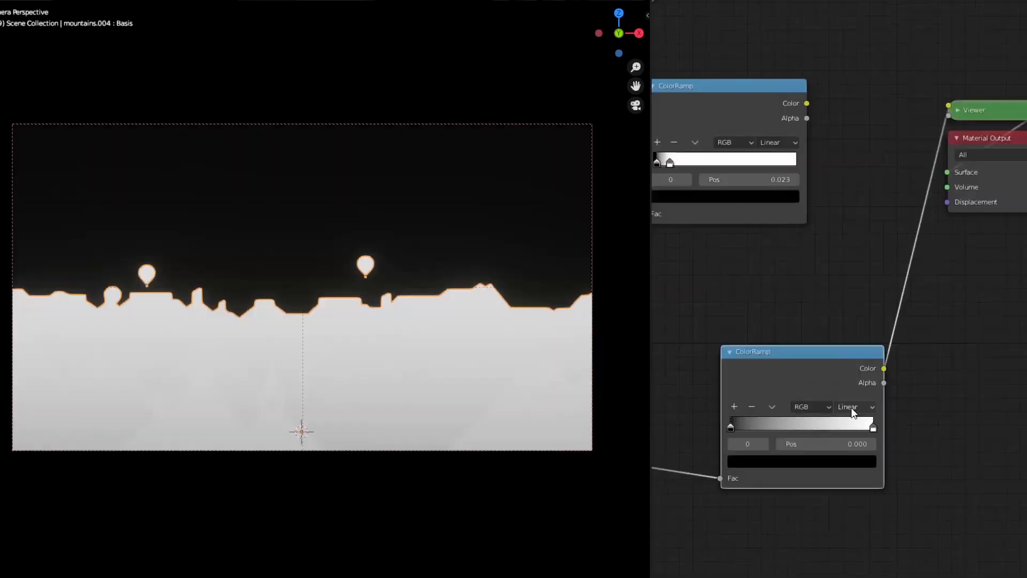
left_click_drag(731, 428, 775, 428)
left_click(873, 428)
left_click_drag(873, 428, 821, 428)
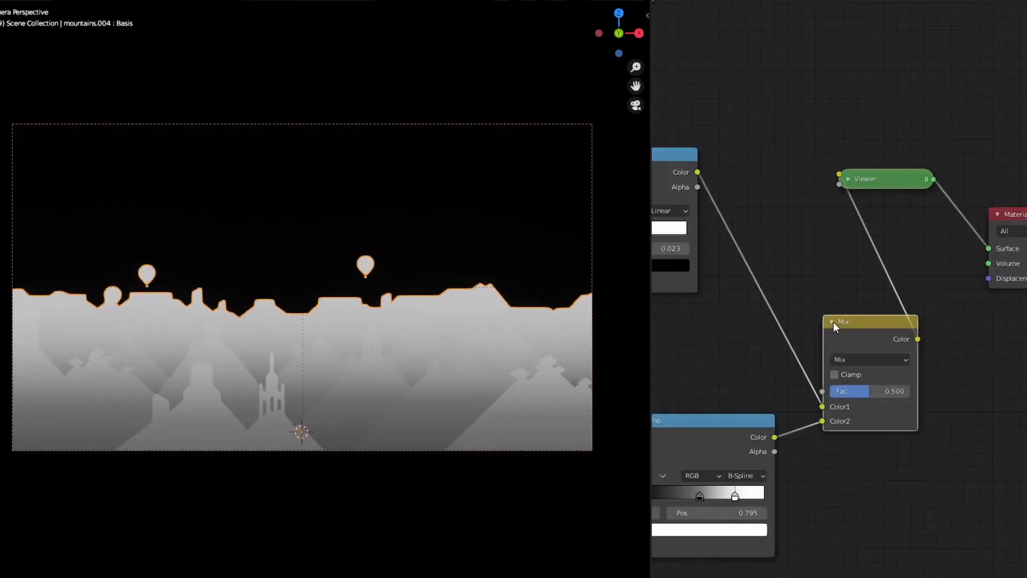
Set the node mixing the two ramps to Multiply and darken the white stop of the colouring ColorRamp.
left_click(864, 357)
left_click(858, 305)
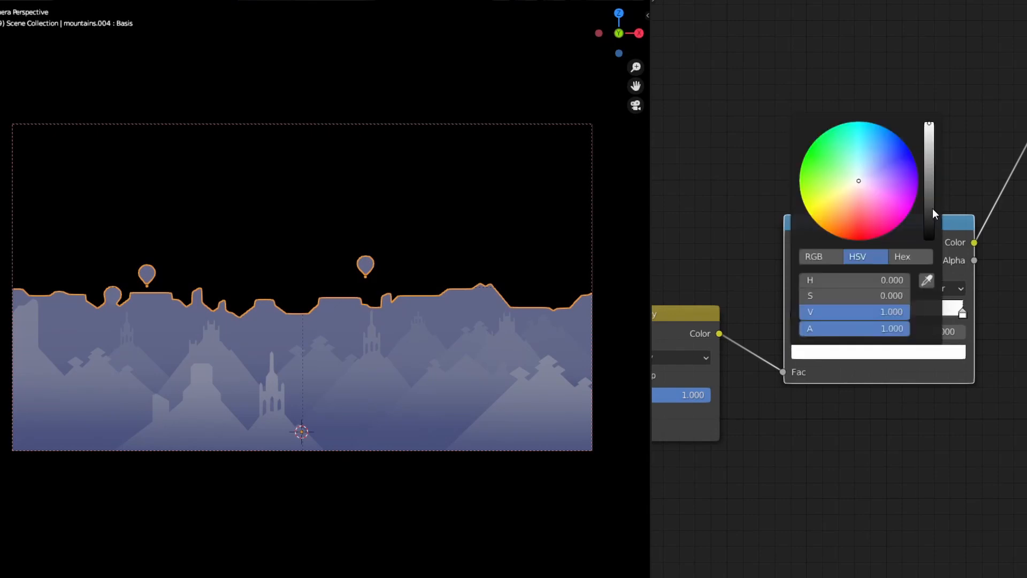
left_click_drag(930, 208, 929, 238)
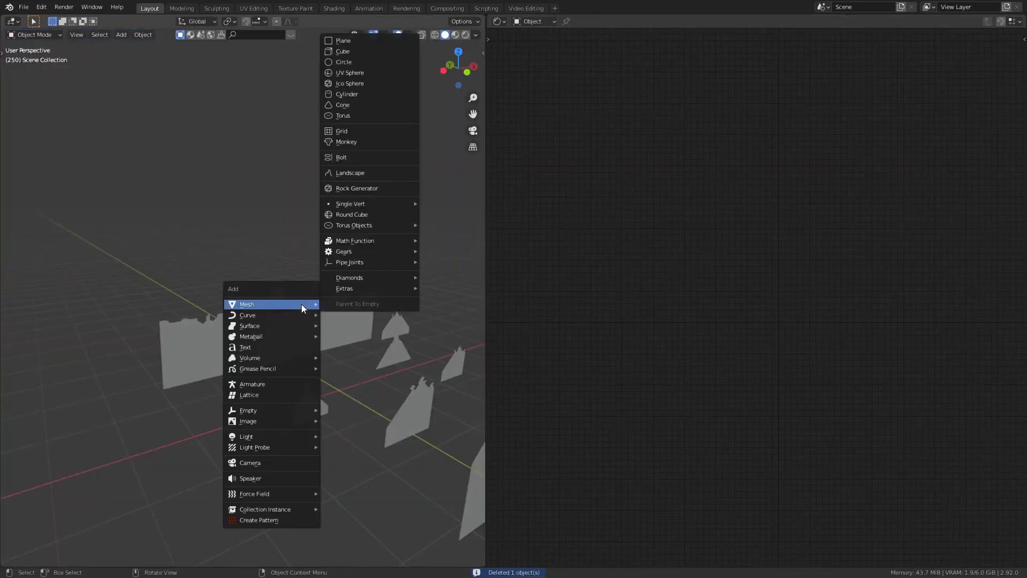
Add a plane for the sky and rotate it 90° about the X axis.
left_click(351, 41)
type("rx")
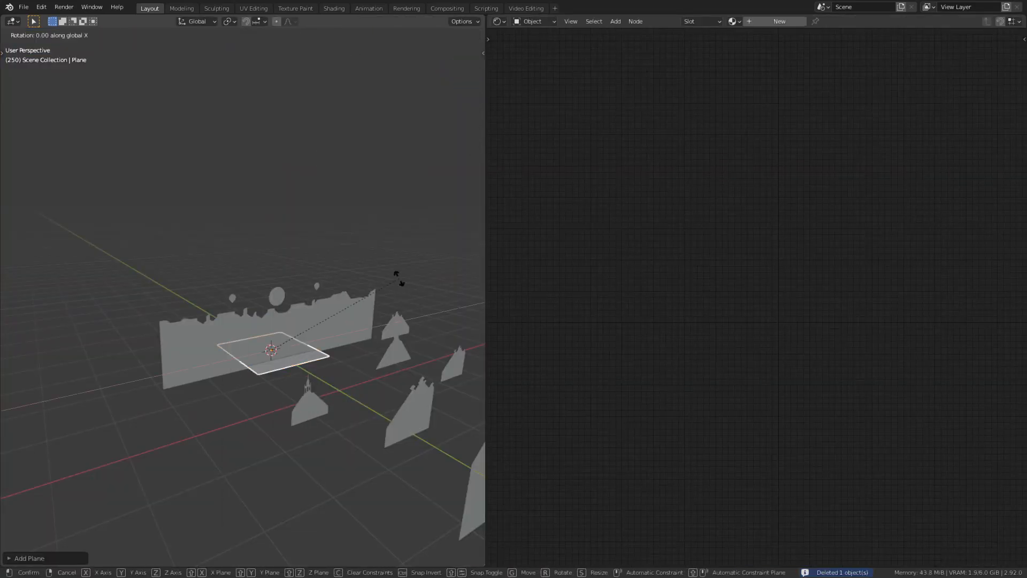
type("90")
key("Return")
Scale the upright sky plane by about 9.7 and apply its transform.
middle_click_drag(399, 283, 357, 364, "ctrl")
key("s")
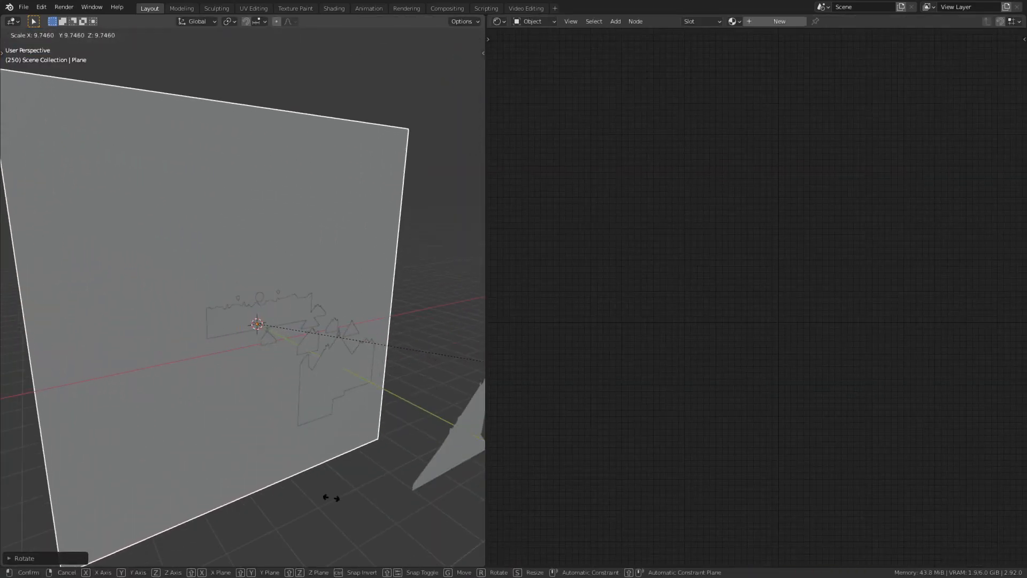
left_click(330, 498)
key("ctrl+a")
left_click(293, 338)
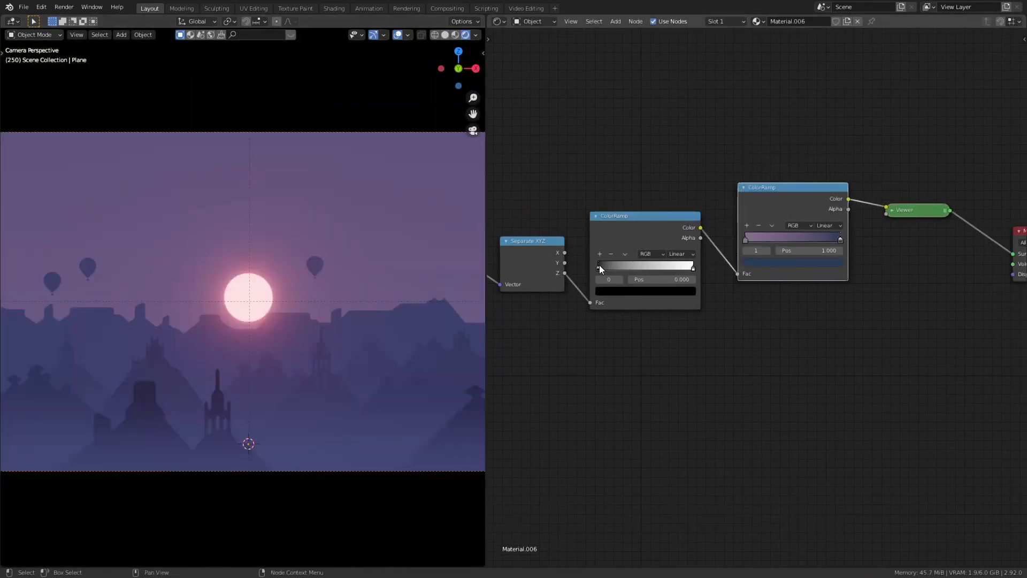
Move the black stop of the sky's height ColorRamp toward the middle of the ramp.
left_click_drag(599, 265, 657, 275)
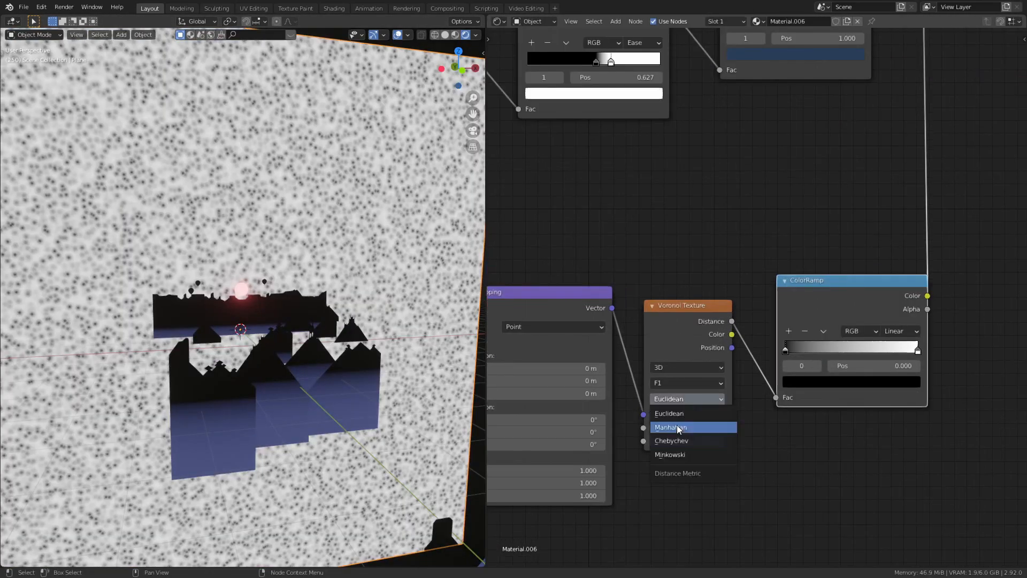
Set the star Voronoi Texture's distance metric to Manhattan and open its scale for editing.
left_click(676, 424)
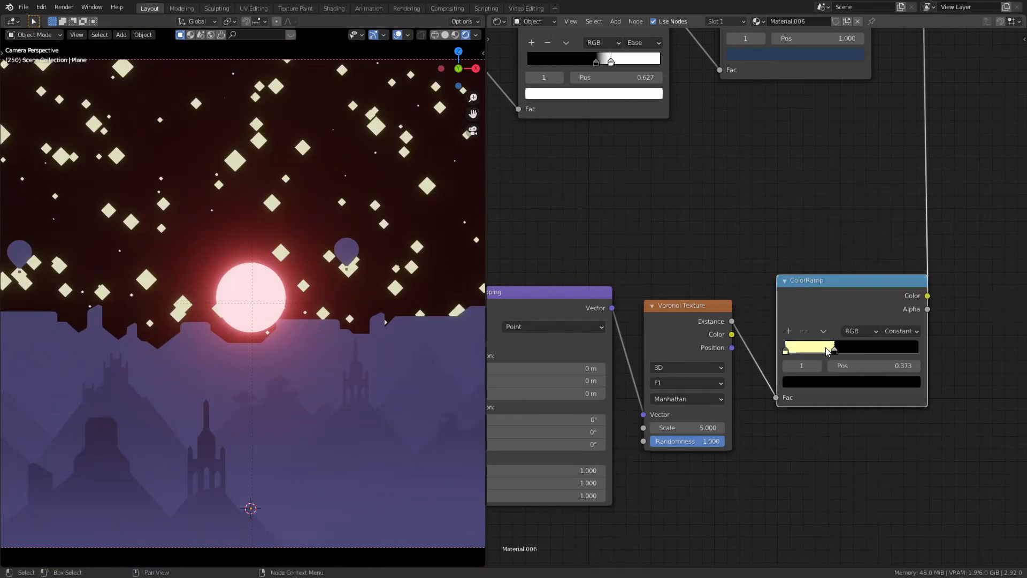
double_click(687, 427)
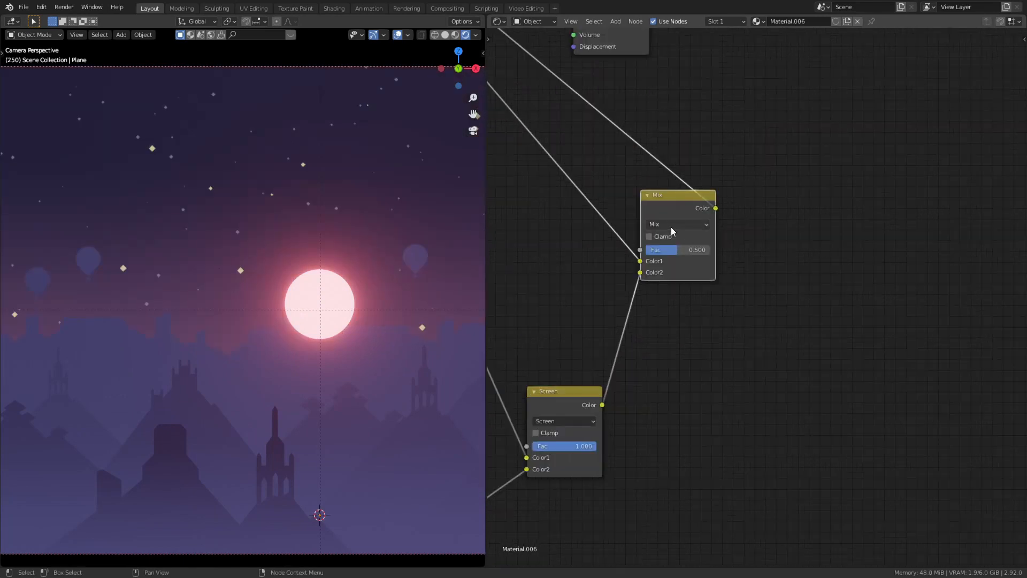
Set the node mixing the stars with the sky gradient to Screen blending.
left_click(675, 224)
left_click(666, 309)
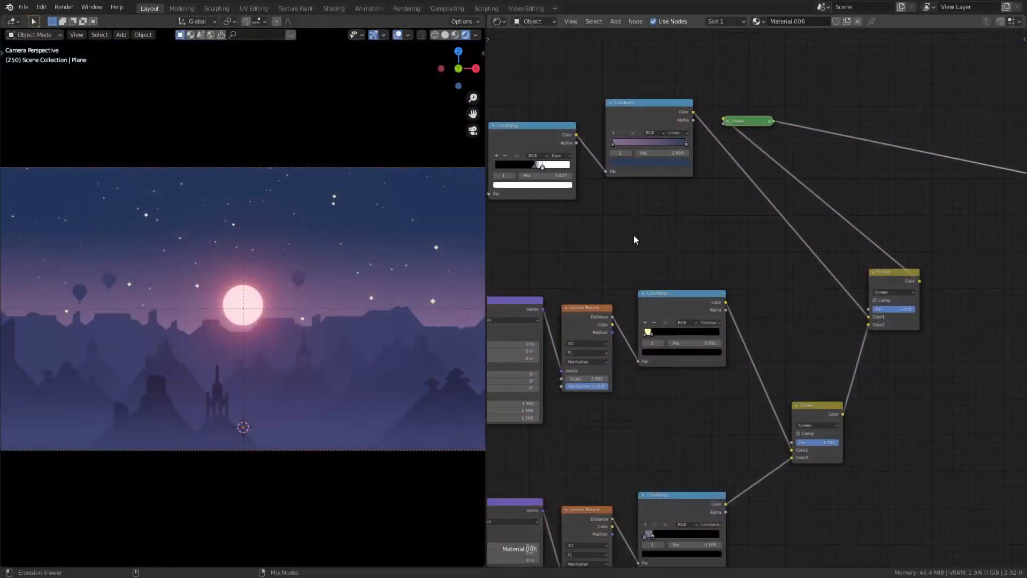
Feed the sky's height ramp into a new ColorRamp and mix its colour with the combined star layers.
left_click_drag(644, 269, 644, 270)
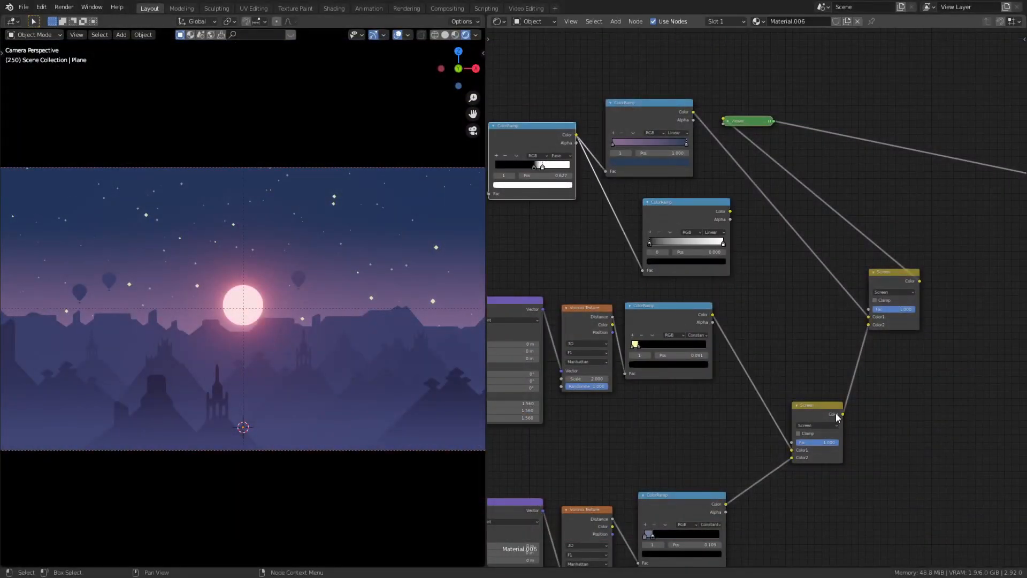
right_click_drag(817, 410, 753, 261, "ctrl+shift")
left_click_drag(871, 322, 820, 321)
scroll(820, 320, "up", 3)
Set the star mask's Mix node to Multiply and move its height ColorRamp's black stop to about the middle.
left_click(853, 380)
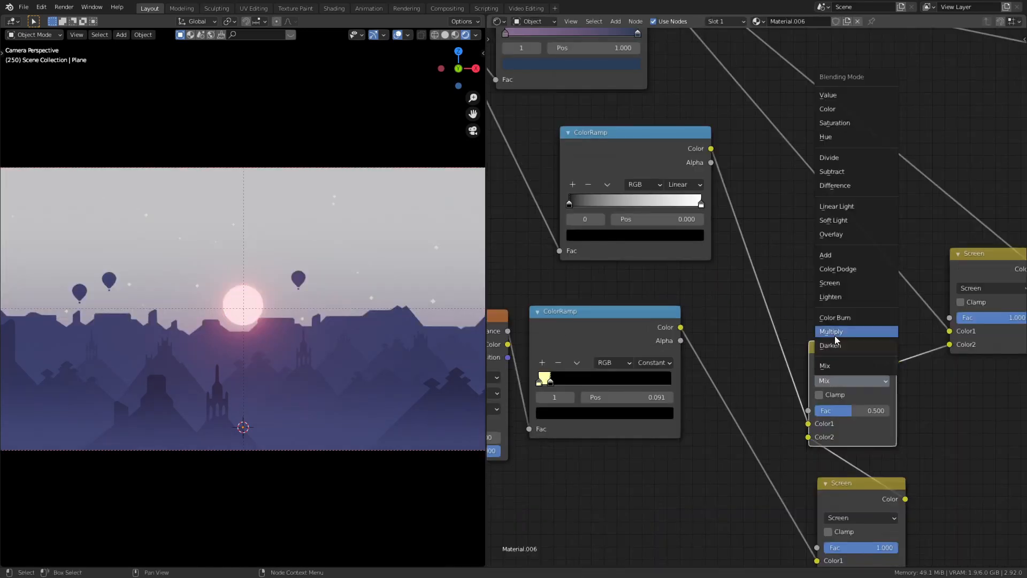
left_click(834, 336)
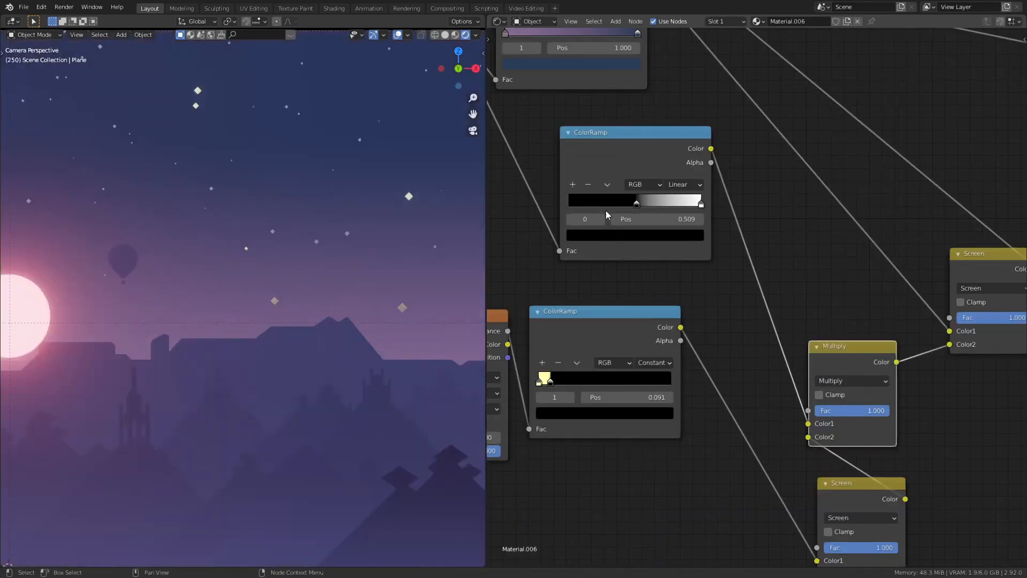
left_click_drag(606, 212, 617, 211)
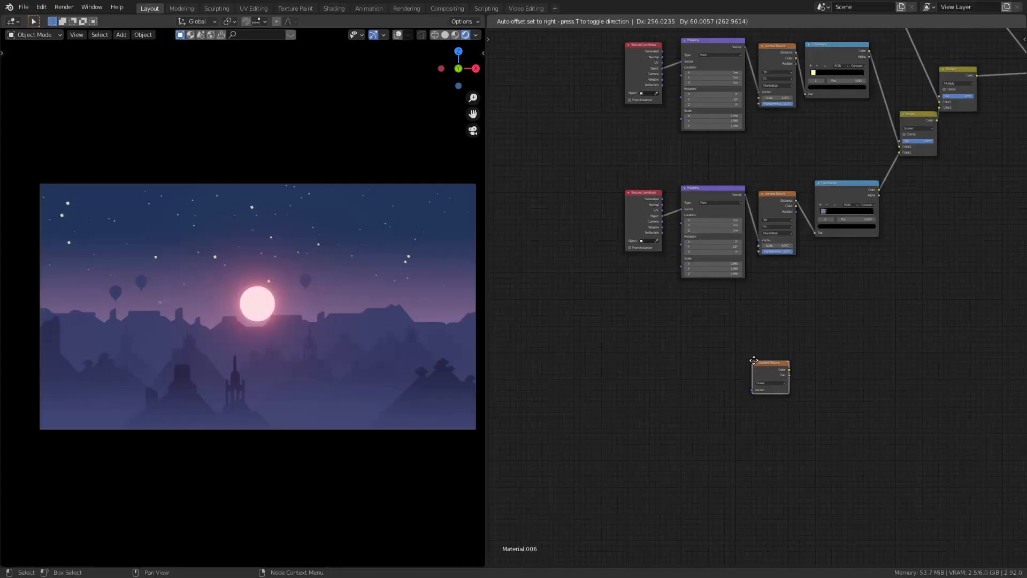
Add a Gradient Texture below the star nodes, with Mapping and Texture Coordinate nodes, and set it to Spherical.
left_click(781, 355)
scroll(781, 355, "up", 4)
scroll(794, 355, "up", 1)
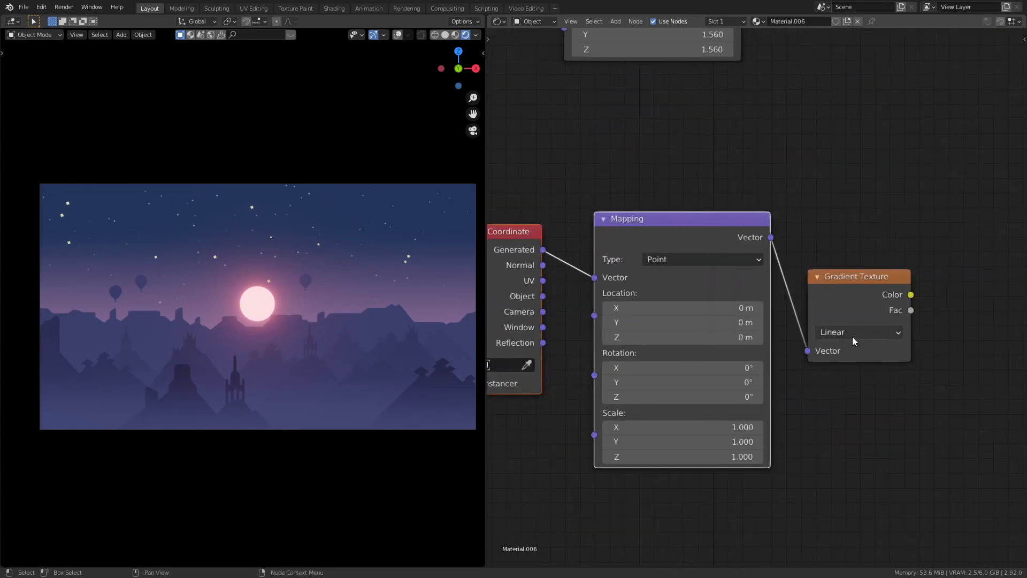
left_click(847, 415)
Set the glow gradient's Mapping scale to 0.480 on all axes and use the Sun as its coordinate object.
middle_click_drag(554, 291, 589, 280)
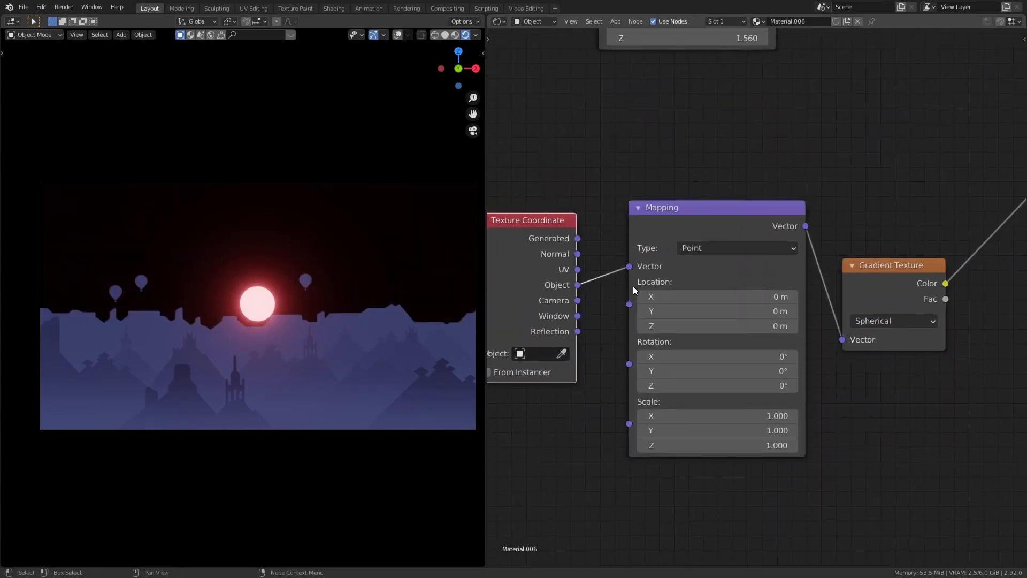
left_click_drag(717, 416, 700, 416)
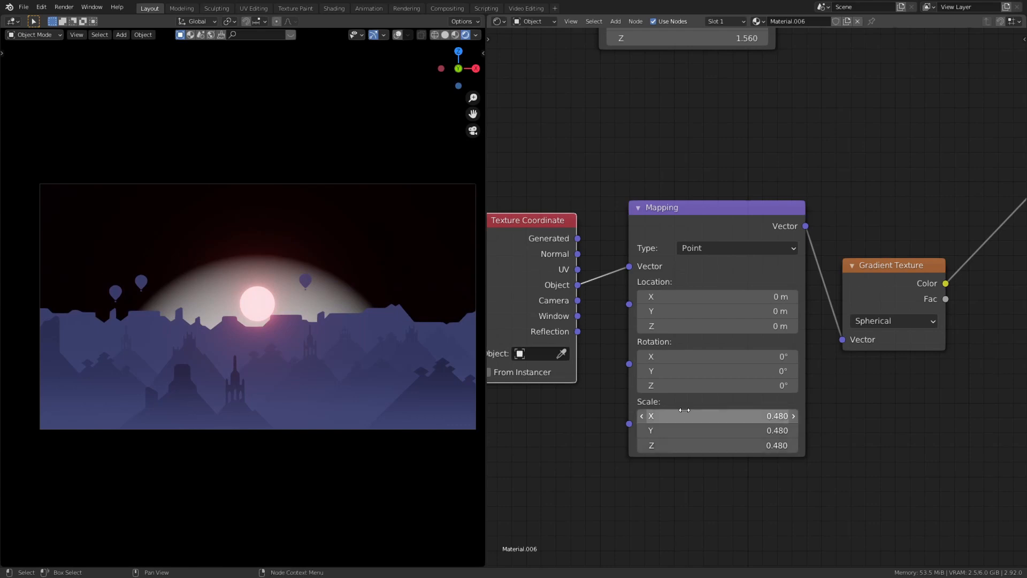
left_click(256, 303)
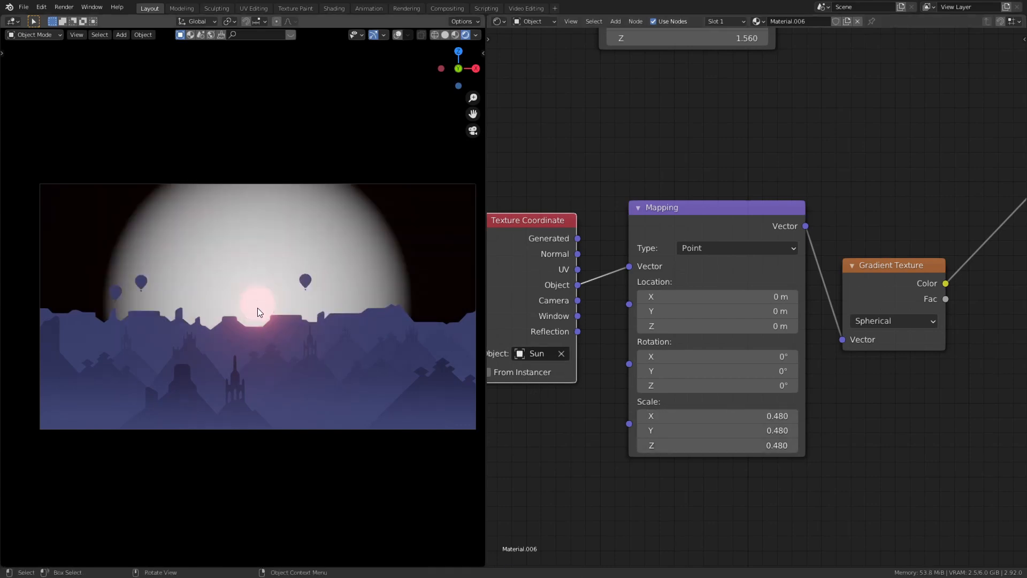
Try moving the Sun object to test that its glow follows.
left_click(258, 307)
key("g")
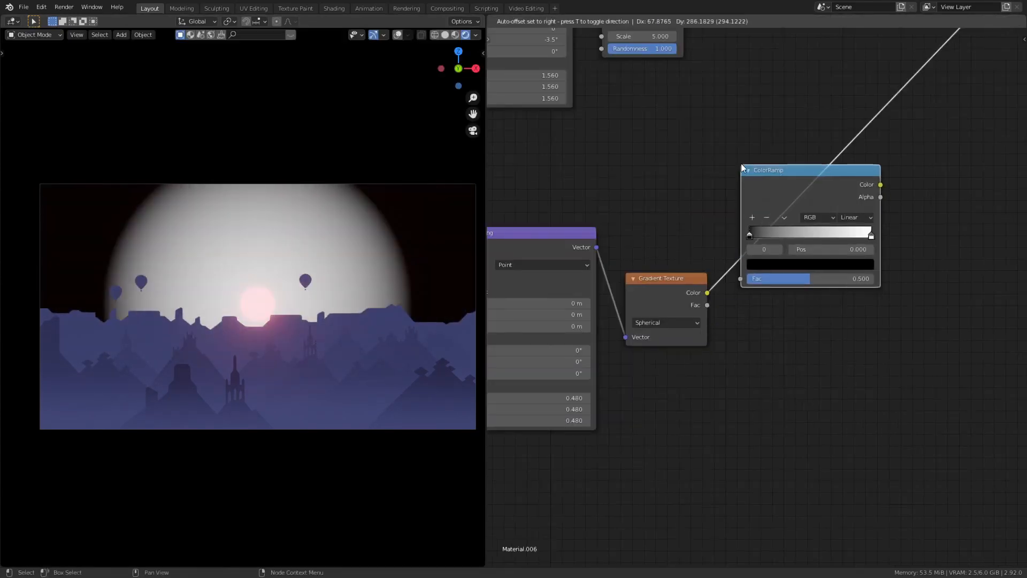
Insert a ColorRamp after the glow's Gradient Texture and set its white stop's colour to hex F87994.
left_click_drag(742, 167, 755, 168)
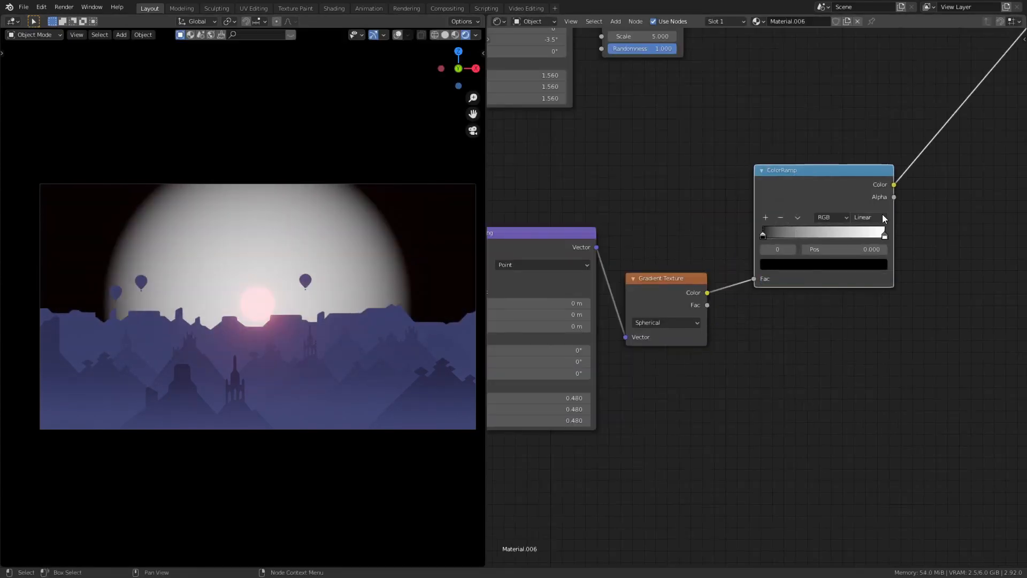
left_click(883, 236)
left_click(833, 264)
key("ctrl+v")
key("Return")
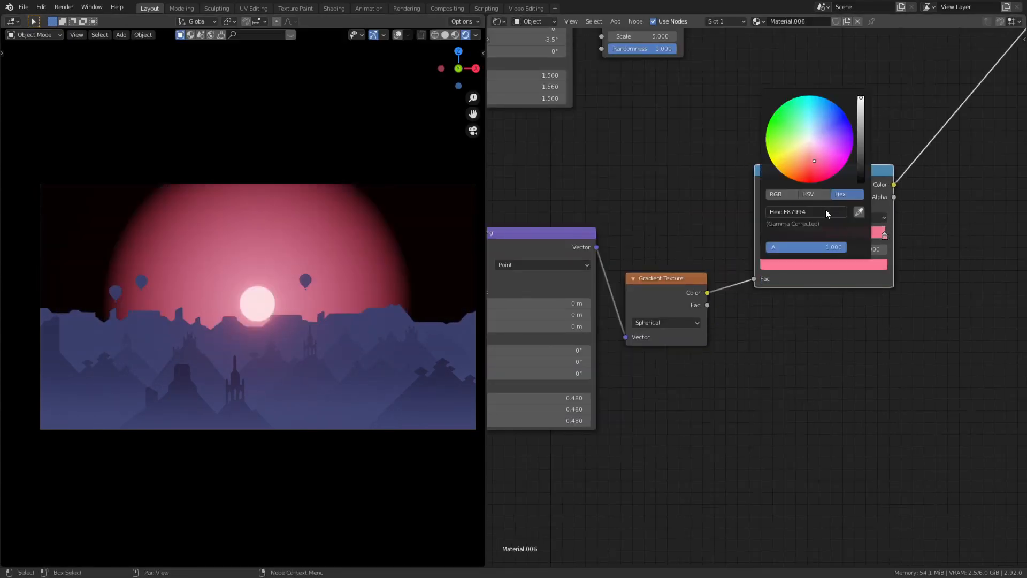
key("Return")
Set the glow ColorRamp's interpolation to B-Spline and add a black middle stop at about 0.570.
left_click(862, 218)
left_click(868, 265)
left_click(766, 218)
left_click_drag(772, 227, 840, 235)
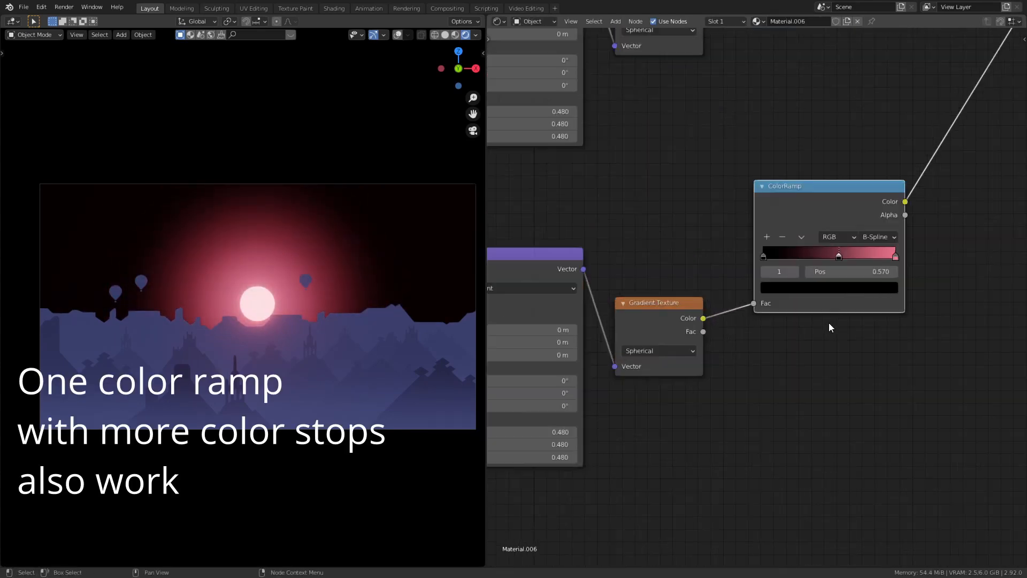
left_click_drag(792, 266, 807, 266)
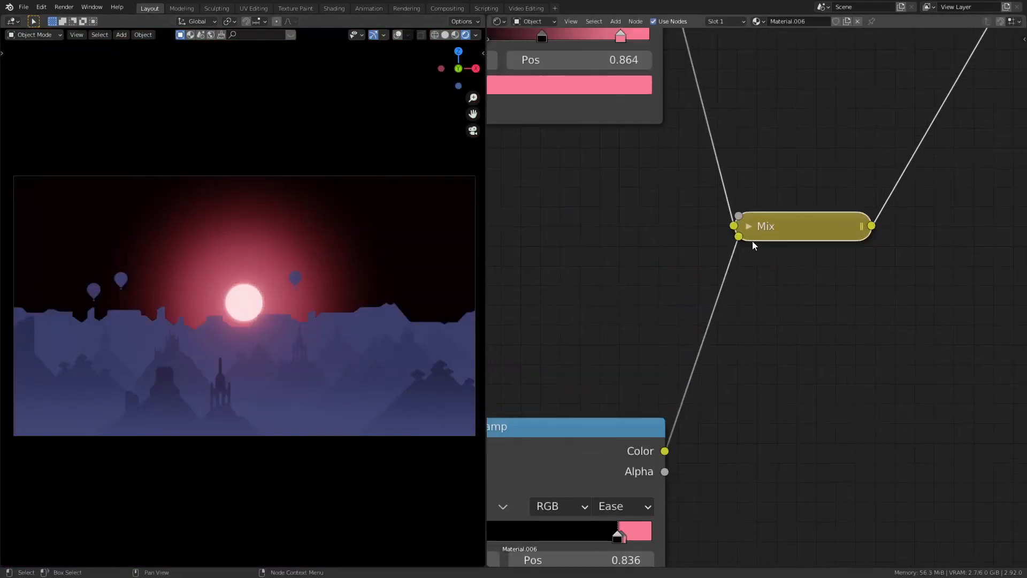
Choose the blend mode for mixing the two glow ramps, and blend the glow over the starry sky with Screen.
left_click(802, 277)
left_click(759, 474)
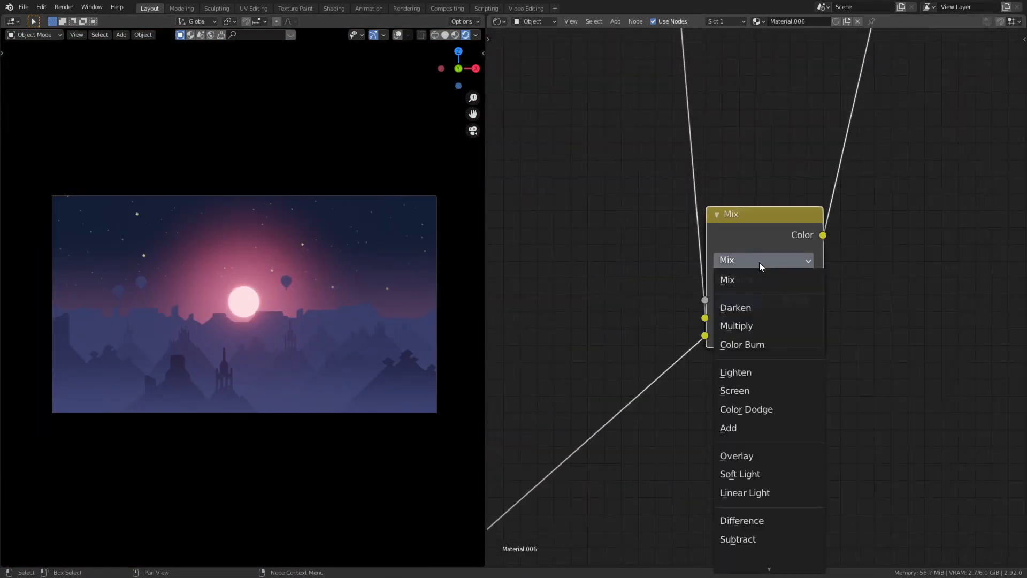
left_click(737, 392)
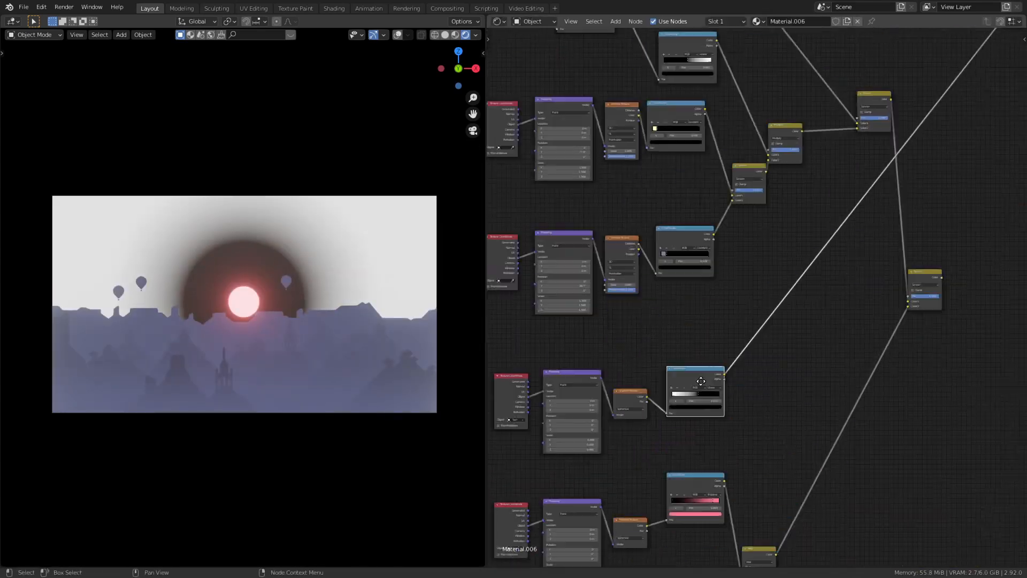
Place a Multiply mix node that combines the star layers with the inverted gradient ramp around the sun.
scroll(888, 265, "up", 4)
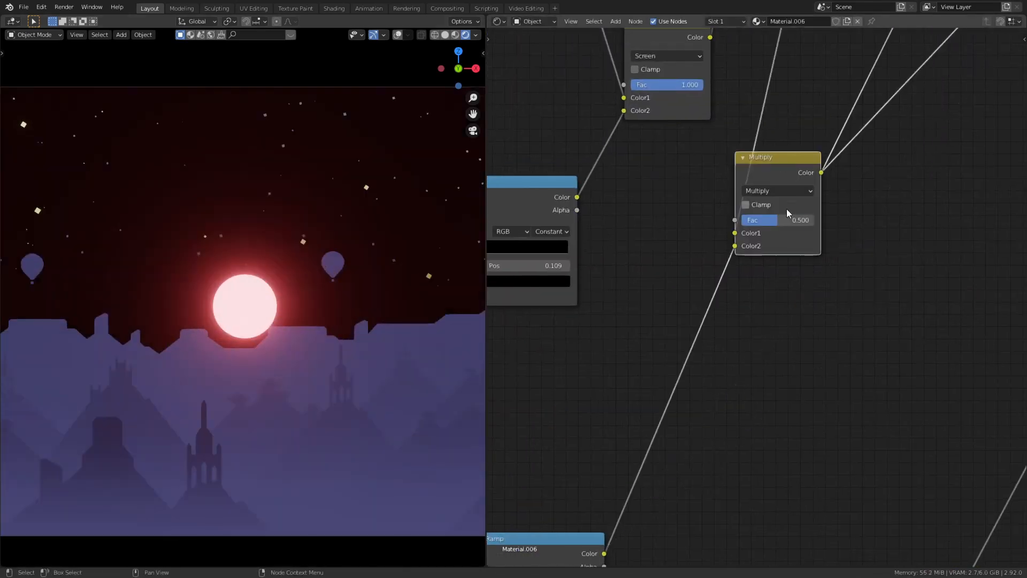
key("g")
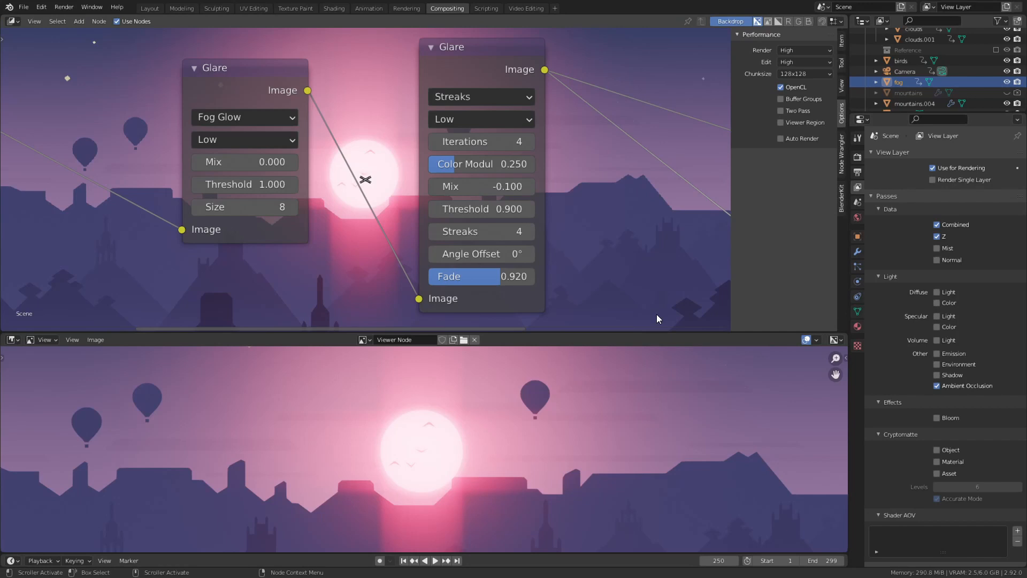
Enable the Object Cryptomatte pass and add a Cryptomatte node below the Glare nodes in the compositor.
left_click(936, 450)
scroll(481, 230, "down", 3)
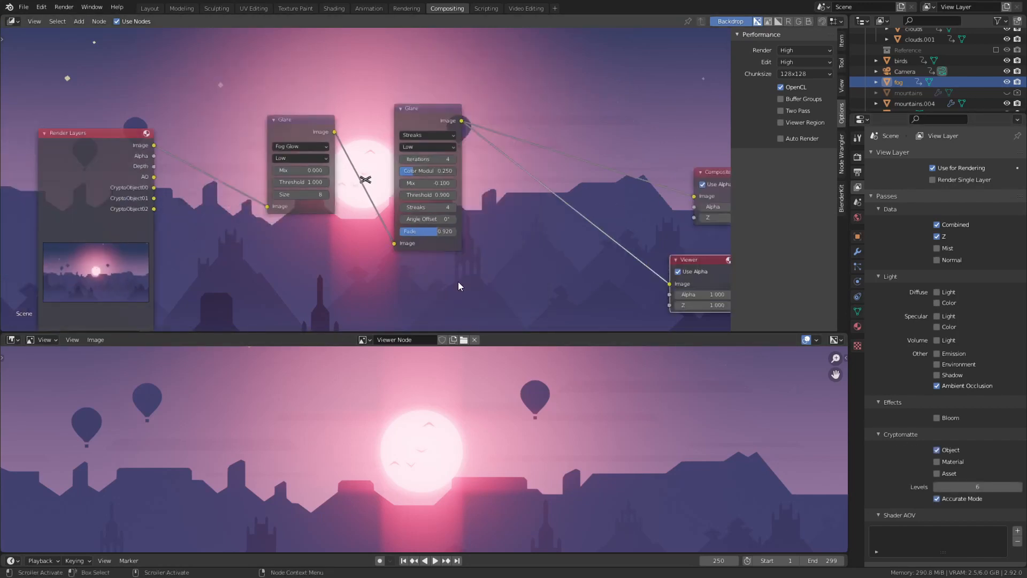
key("shift+a")
left_click(451, 290)
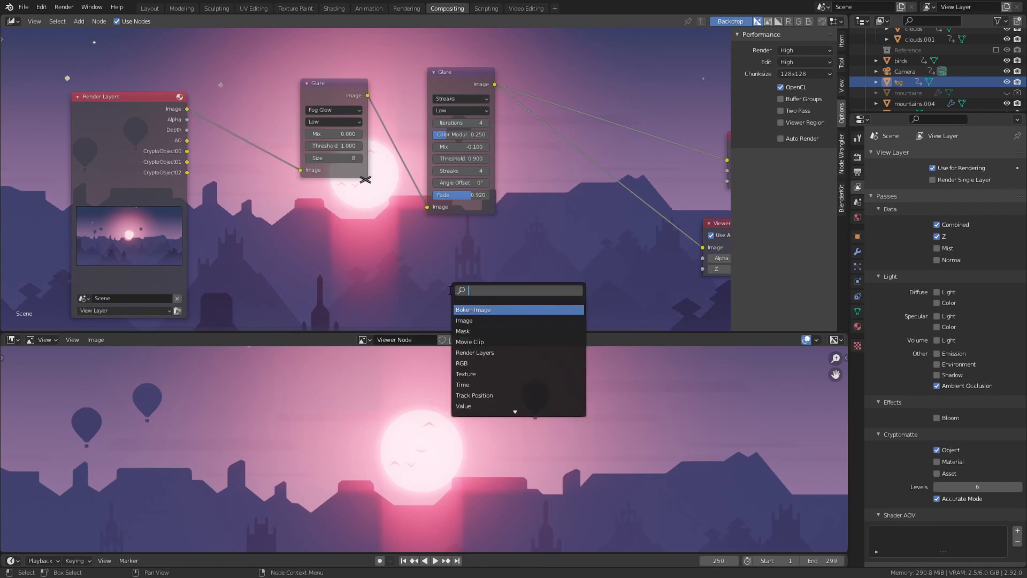
left_click(457, 310)
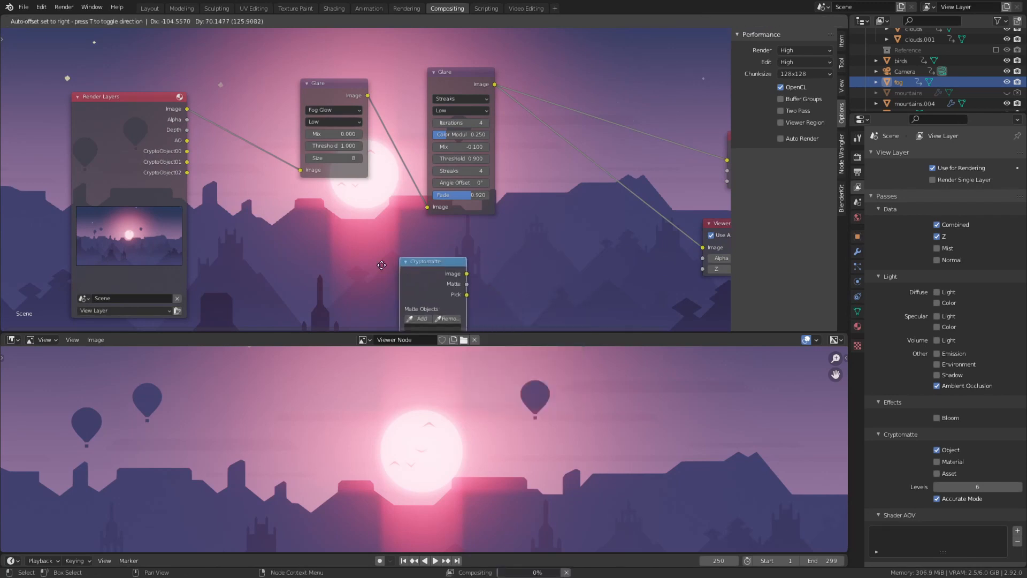
left_click(364, 244)
Connect the Render Layers' Image and CryptoObject outputs to the Cryptomatte node and preview its Pick output.
middle_click_drag(341, 250, 347, 184)
left_click_drag(193, 43, 364, 241)
left_click_drag(193, 96, 364, 262)
left_click_drag(194, 107, 233, 166)
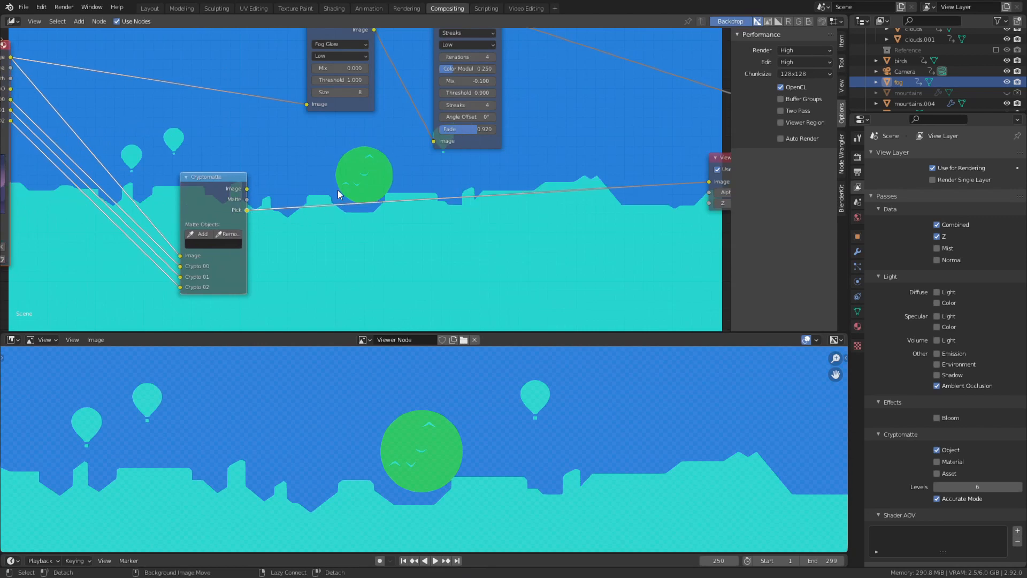
Pick the birds in front of the sun as the Cryptomatte node's matte object and preview the matte.
key("v")
key("v")
key("v")
key("v")
key("v")
key("v")
key("v")
key("v")
key("v")
key("v")
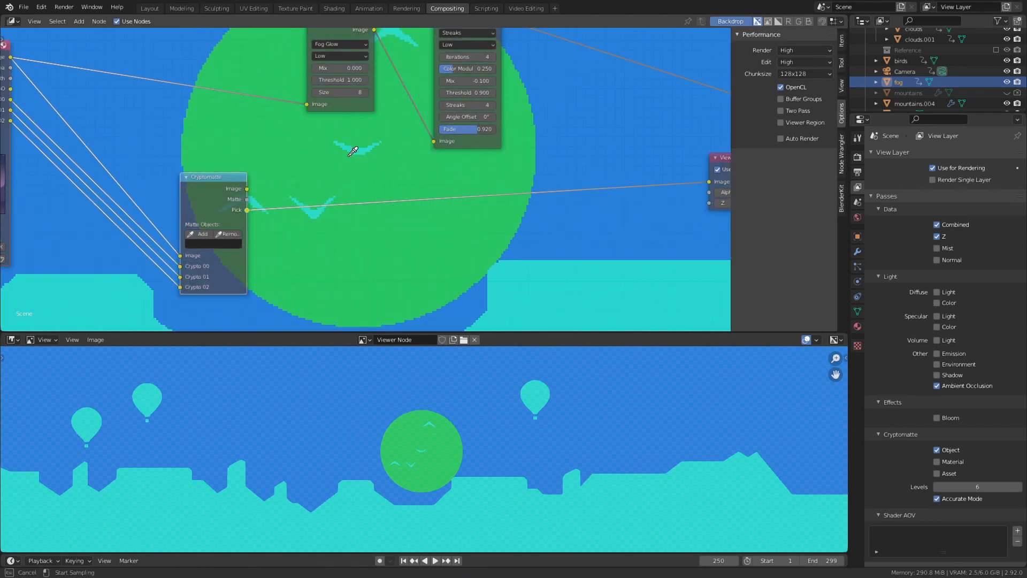
scroll(353, 218, "down", 2)
middle_click_drag(353, 218, 323, 232)
Mix the Glare result with the original Render Layers image, using the birds' Cryptomatte matte as the factor.
right_click_drag(94, 110, 395, 91, "ctrl+shift")
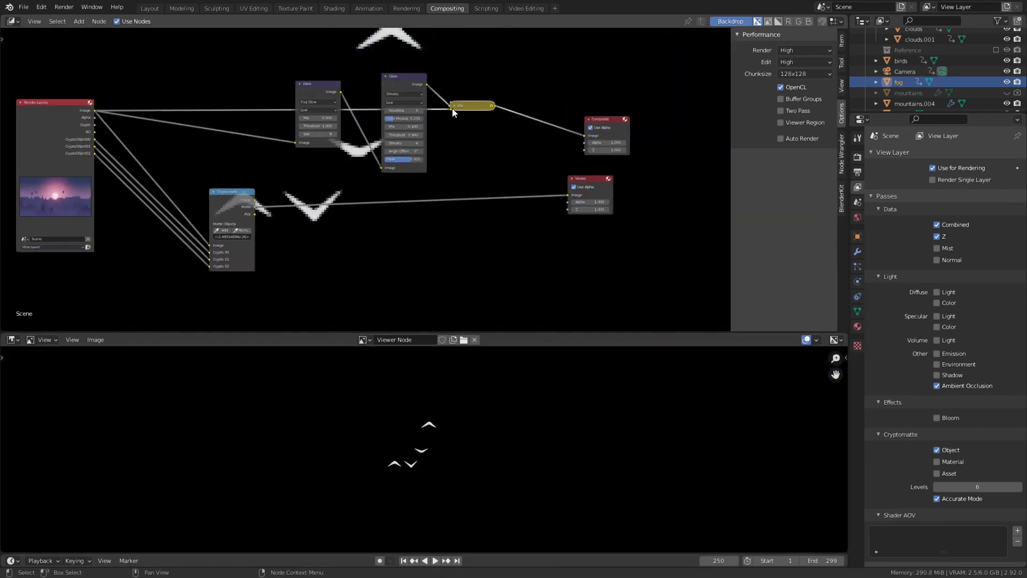
left_click(454, 107)
left_click(461, 109, "ctrl+shift")
scroll(355, 165, "up", 1)
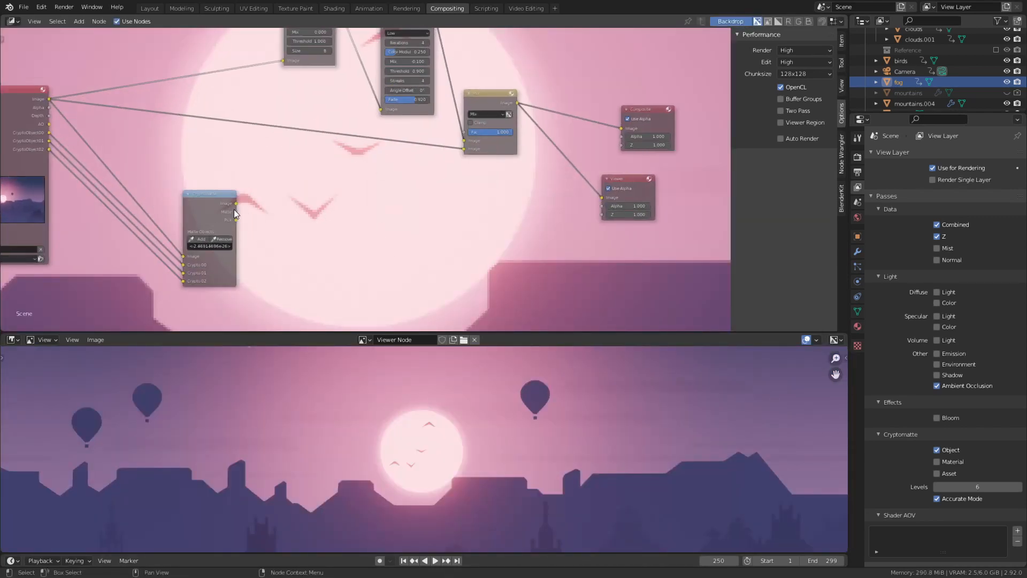
left_click_drag(235, 212, 463, 133)
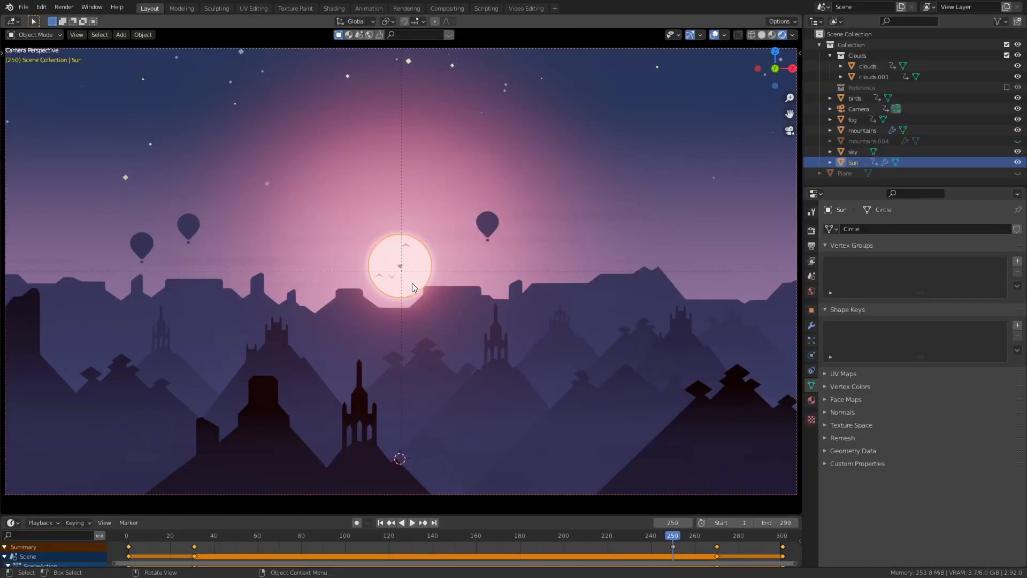
Try moving the clouds object across the sunset sky.
left_click(570, 218)
left_click(571, 241)
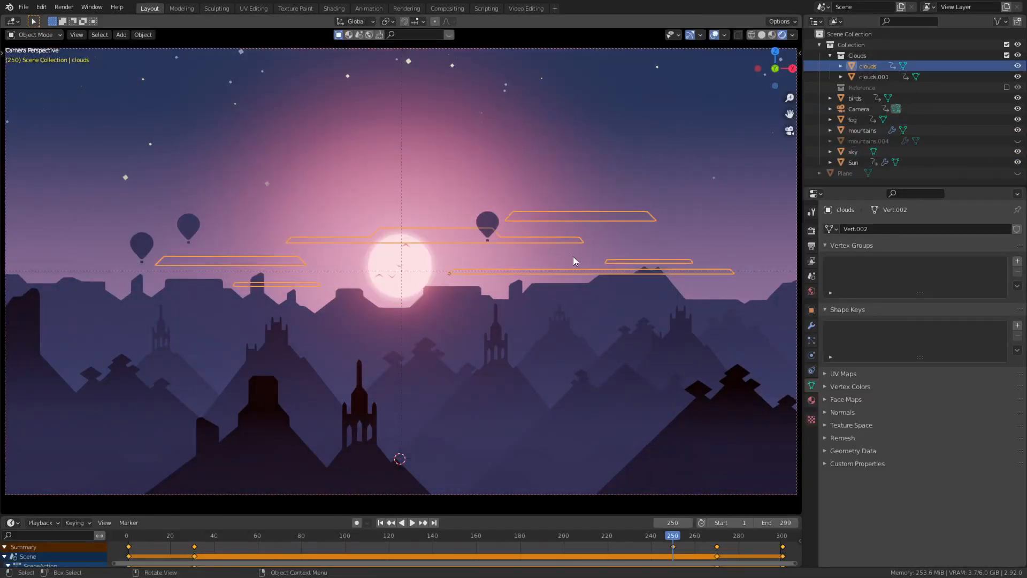
key("g")
right_click(602, 260)
Move the fog layer in front of the mountains.
left_click(534, 429)
key("g")
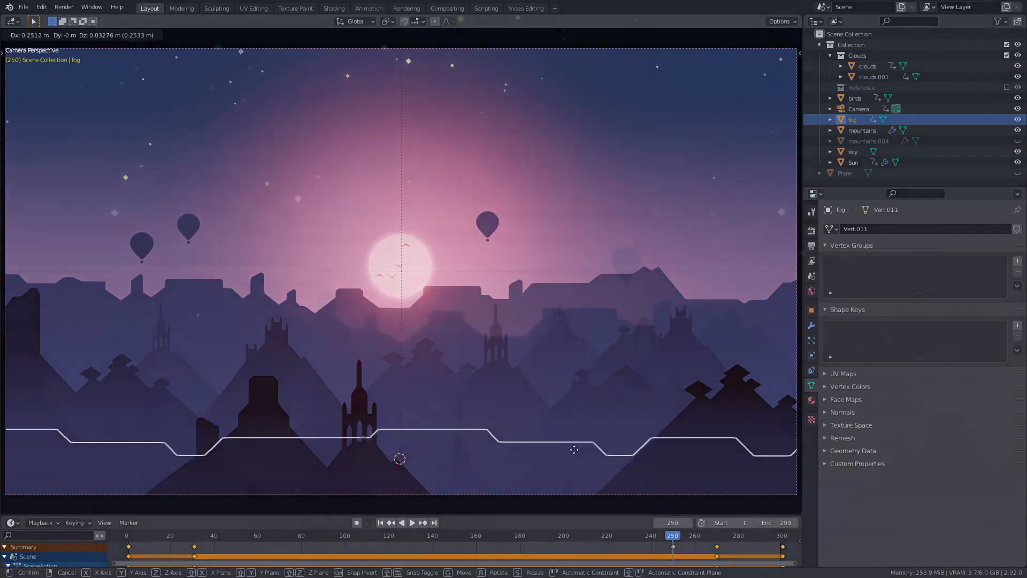